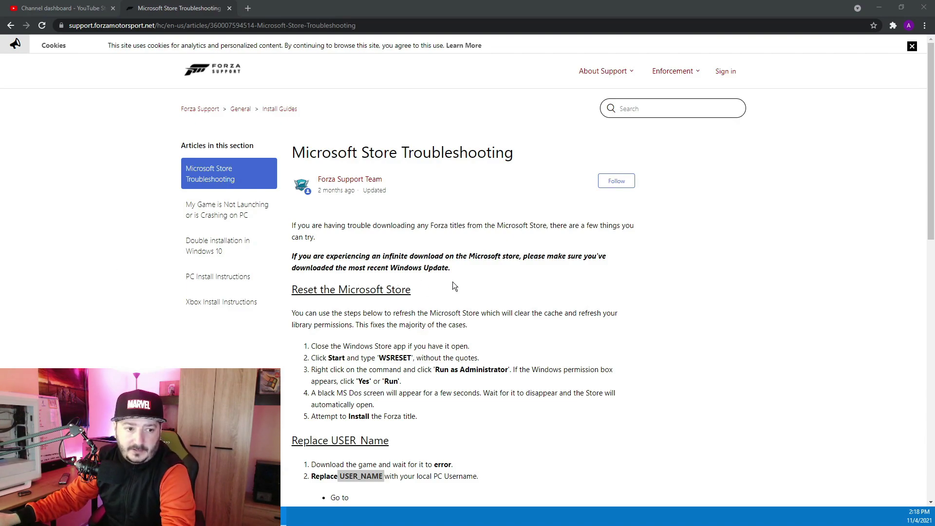
{"action": "scroll", "coordinate": [450, 257], "scroll_direction": "down", "scroll_amount": 2}
{"action": "scroll", "coordinate": [450, 257], "scroll_direction": "down", "scroll_amount": 2}
{"action": "scroll", "coordinate": [444, 252], "scroll_direction": "down", "scroll_amount": 3}
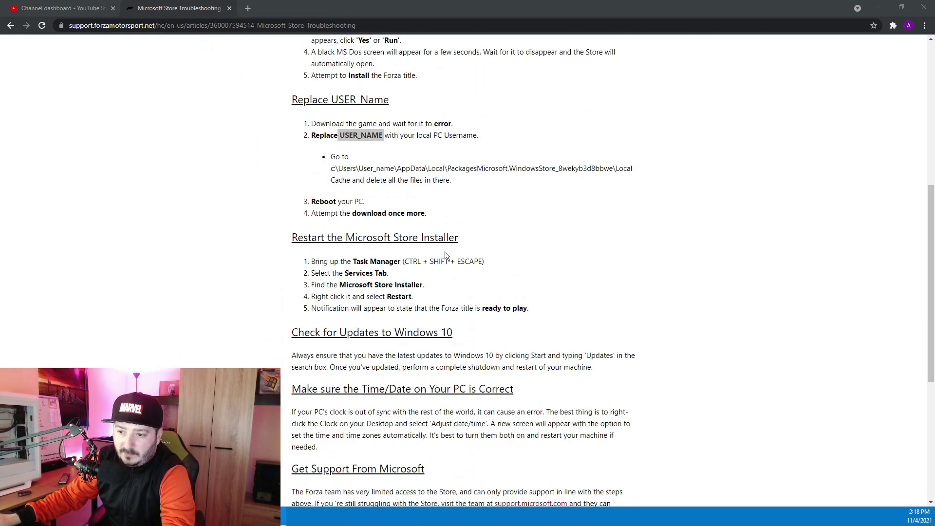
{"action": "scroll", "coordinate": [444, 252], "scroll_direction": "up", "scroll_amount": 8}
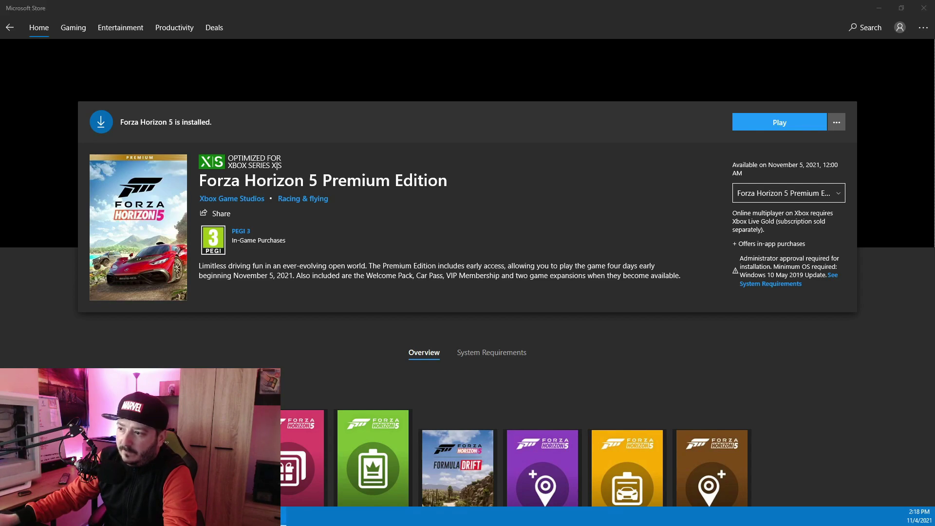
Step: Try to play Forza Horizon 5 and dismiss the 'You're too early' notice
{"action": "left_click", "coordinate": [779, 122]}
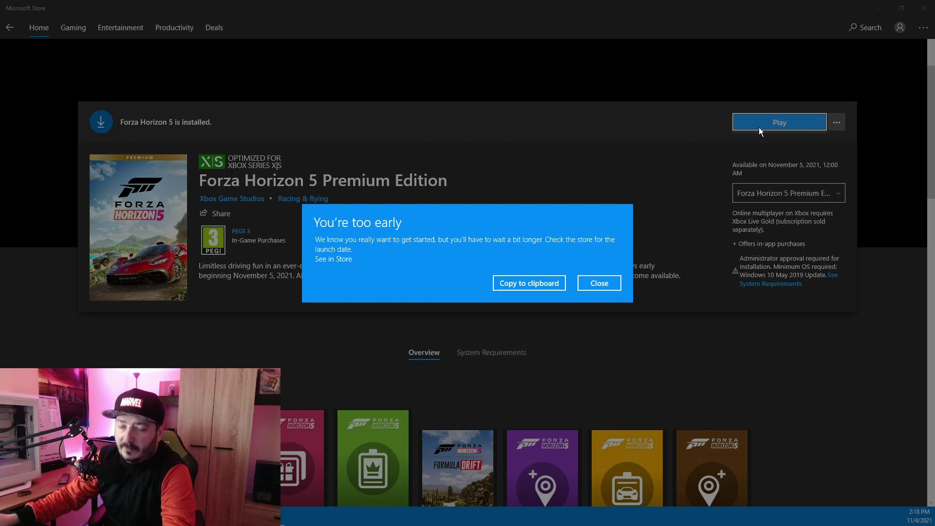
{"action": "left_click", "coordinate": [607, 283]}
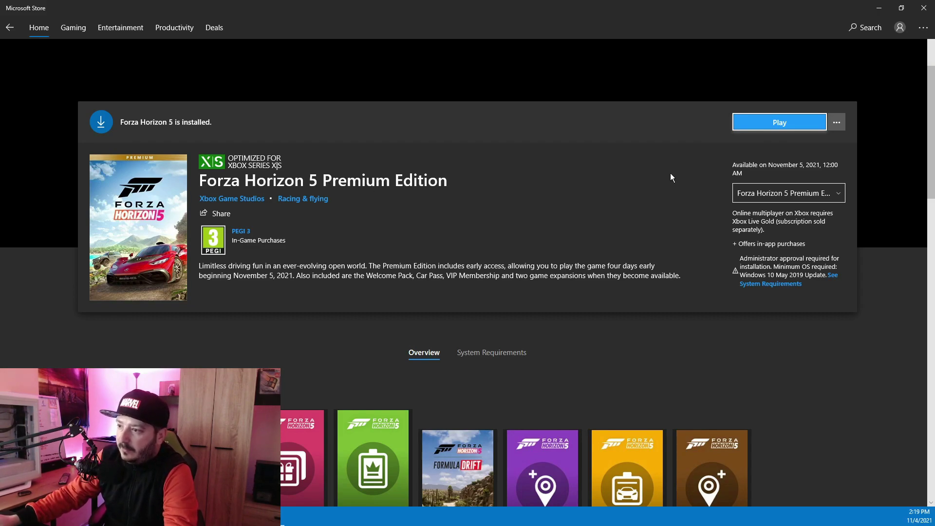
Step: View Downloads and updates, check an expansion's product page, and return to the list
{"action": "left_click", "coordinate": [924, 27]}
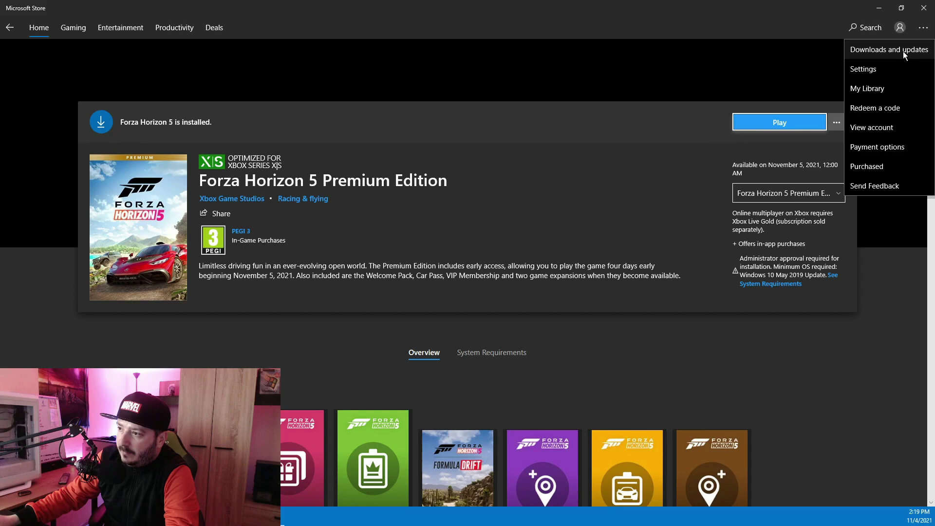
{"action": "left_click", "coordinate": [904, 51]}
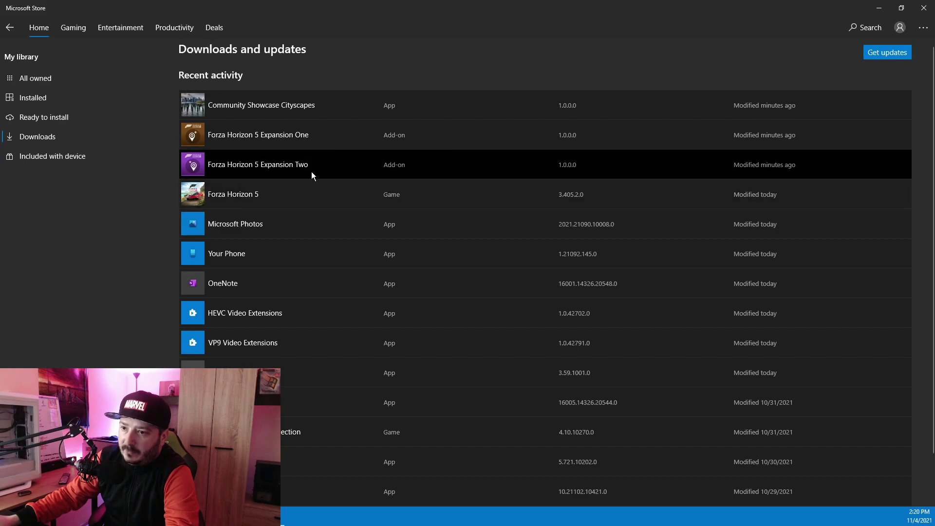
{"action": "left_click", "coordinate": [313, 136]}
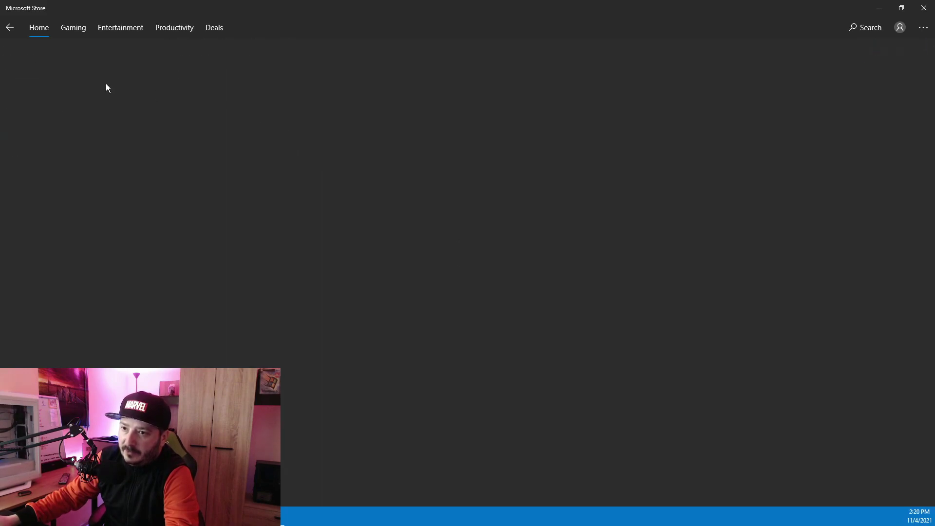
{"action": "left_click", "coordinate": [10, 27]}
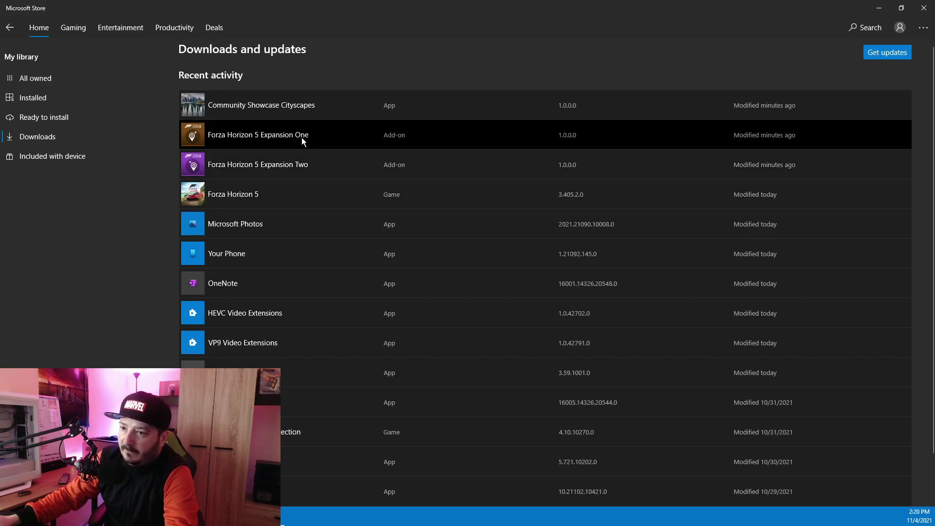
Step: Browse Ready to install, then list all owned Forza Horizon 5 products
{"action": "left_click", "coordinate": [73, 117]}
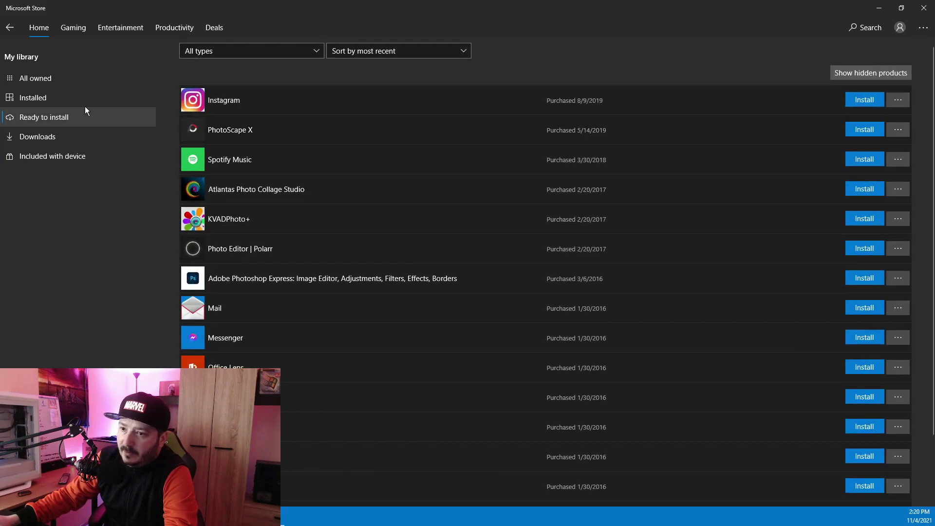
{"action": "left_click", "coordinate": [58, 77]}
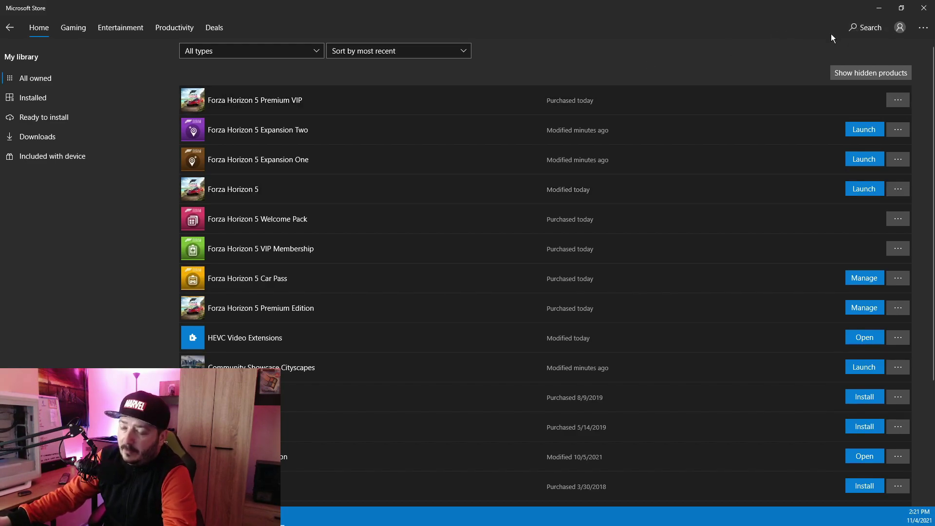
Step: From Downloads and updates, check Ready to install, then view installed Forza Horizon 5 items
{"action": "left_click", "coordinate": [924, 27]}
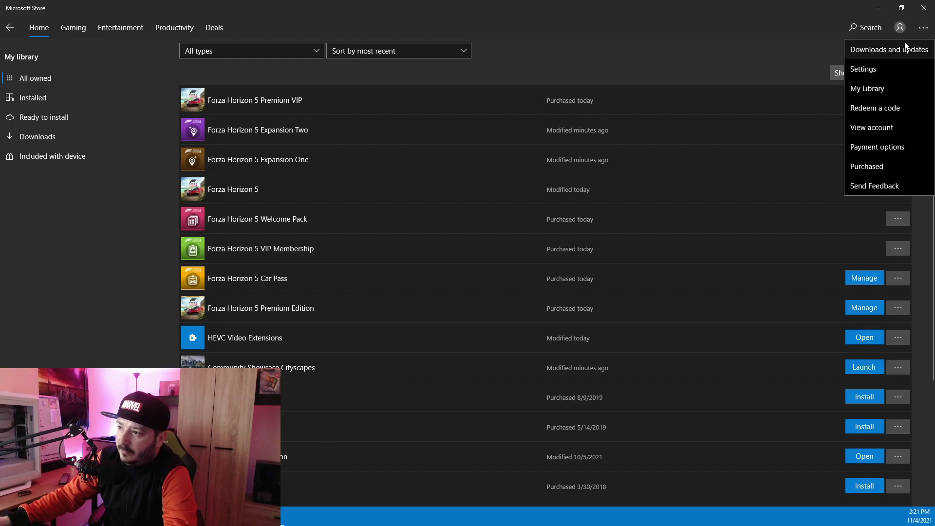
{"action": "left_click", "coordinate": [906, 52]}
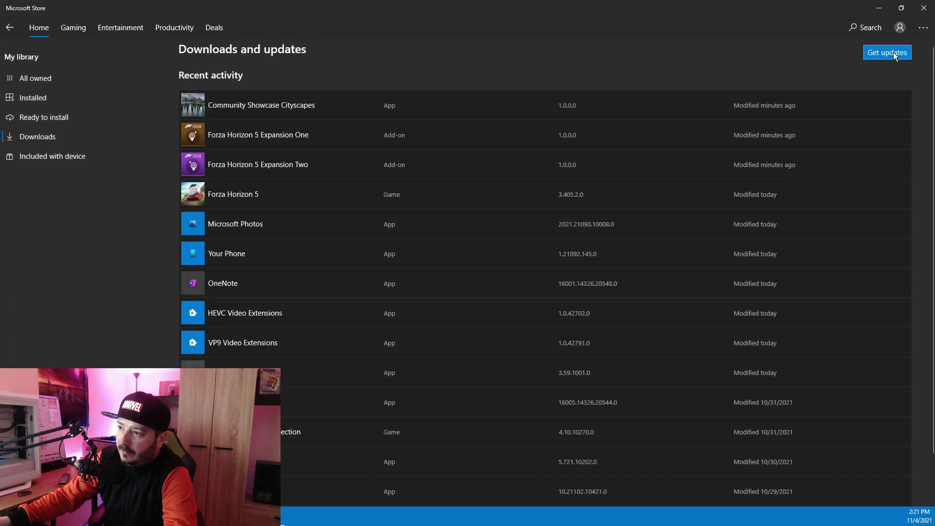
{"action": "left_click", "coordinate": [44, 117]}
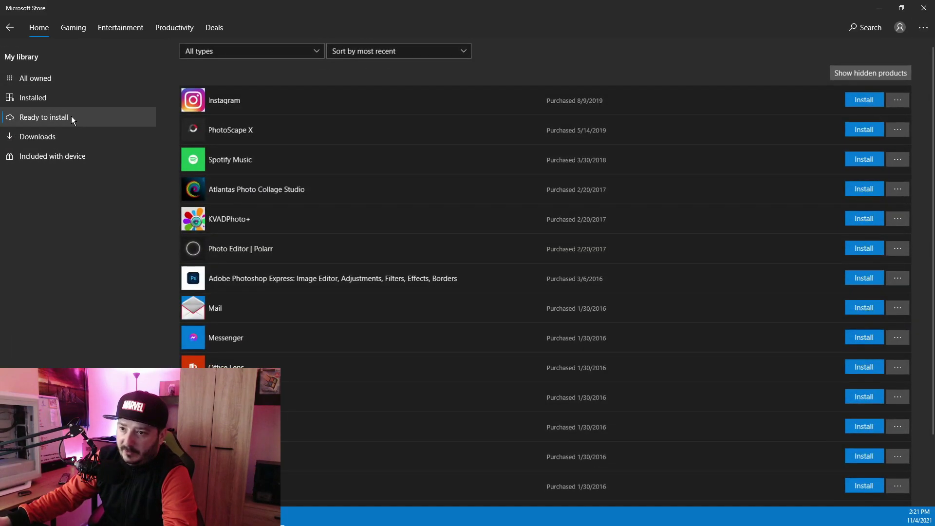
{"action": "scroll", "coordinate": [424, 166], "scroll_direction": "down", "scroll_amount": 1}
{"action": "scroll", "coordinate": [423, 166], "scroll_direction": "down", "scroll_amount": 1}
{"action": "scroll", "coordinate": [419, 173], "scroll_direction": "up", "scroll_amount": 2}
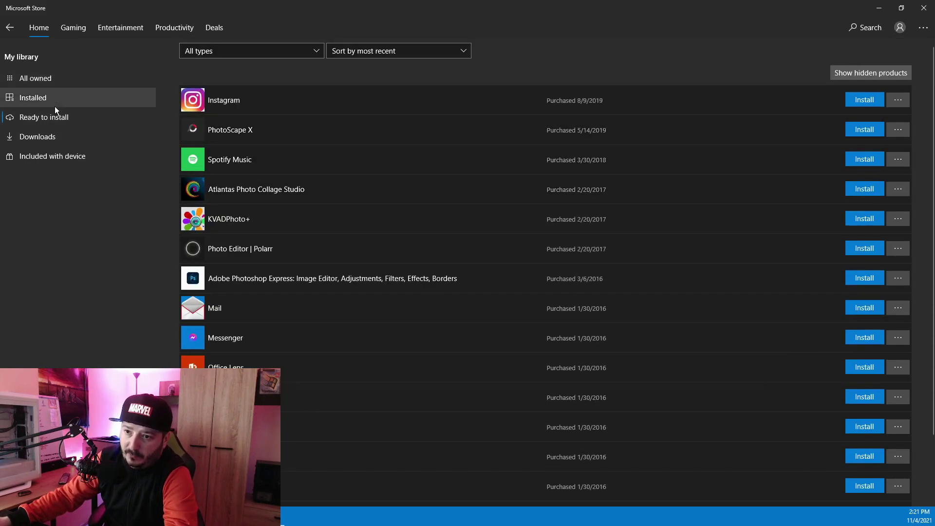
{"action": "left_click", "coordinate": [33, 97]}
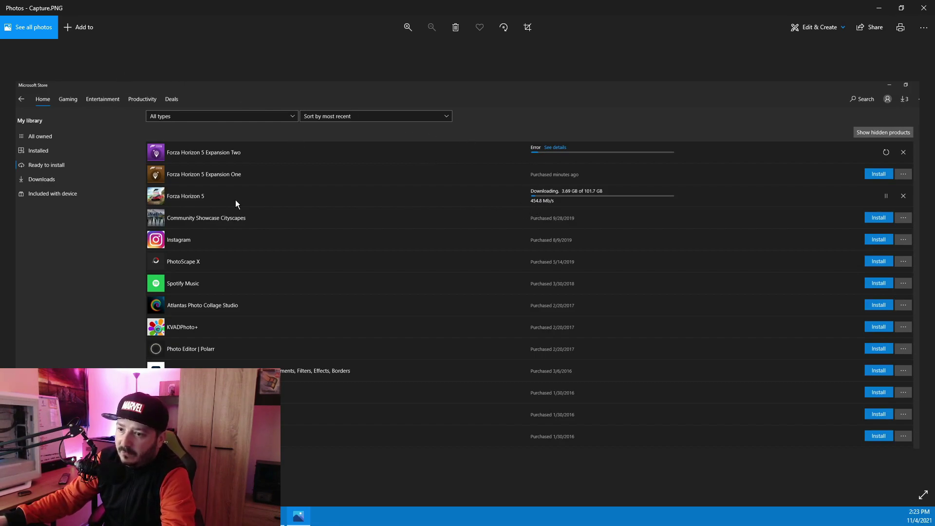
{"action": "scroll", "coordinate": [191, 206], "scroll_direction": "up", "scroll_amount": 2}
{"action": "scroll", "coordinate": [191, 206], "scroll_direction": "up", "scroll_amount": 2}
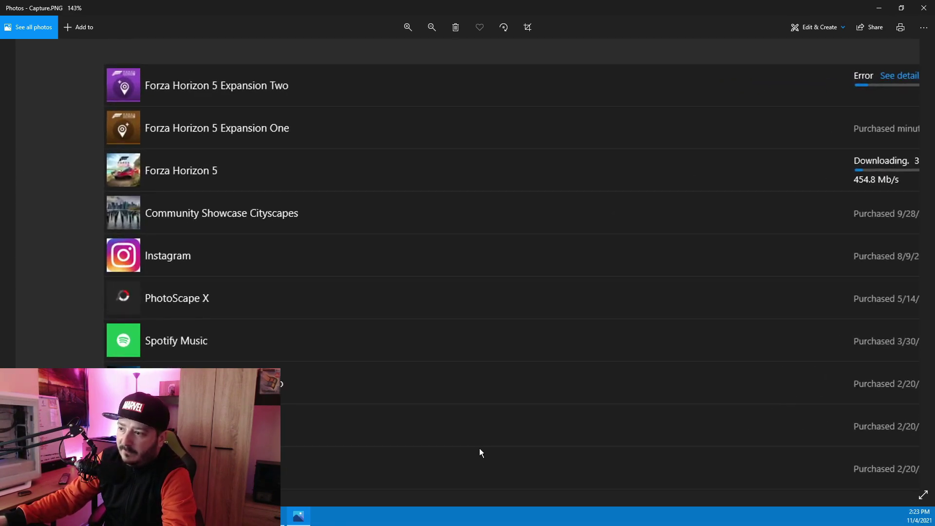
{"action": "scroll", "coordinate": [753, 189], "scroll_direction": "down", "scroll_amount": 2}
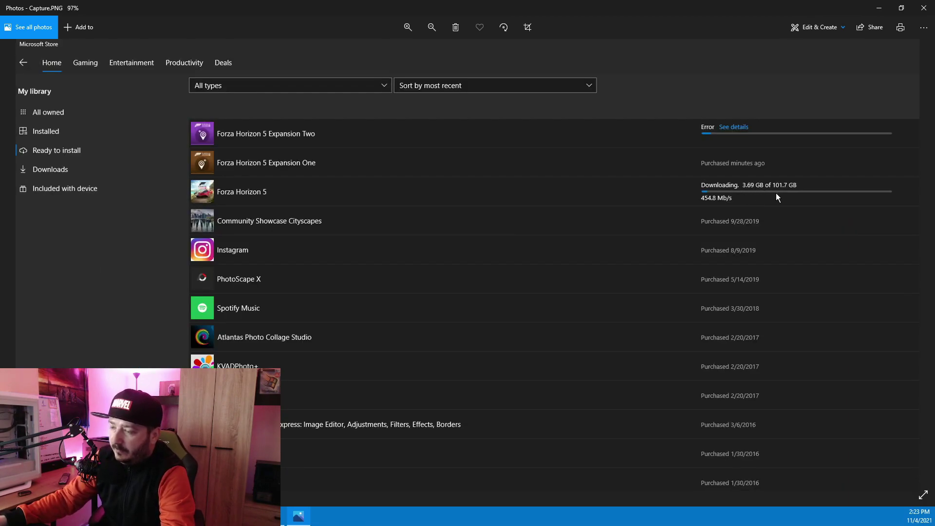
{"action": "scroll", "coordinate": [689, 219], "scroll_direction": "up", "scroll_amount": 2}
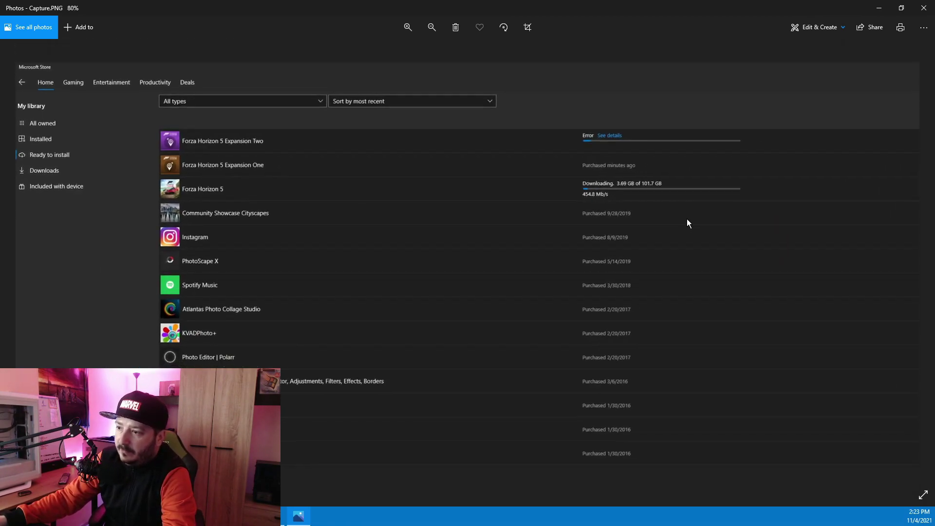
{"action": "scroll", "coordinate": [687, 219], "scroll_direction": "up", "scroll_amount": 2}
{"action": "scroll", "coordinate": [553, 187], "scroll_direction": "up", "scroll_amount": 1}
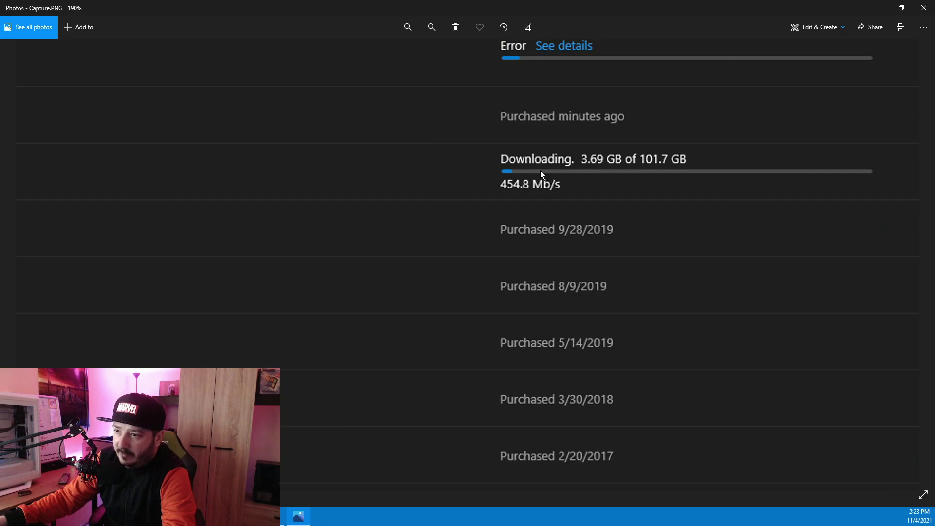
{"action": "scroll", "coordinate": [539, 170], "scroll_direction": "down", "scroll_amount": 3}
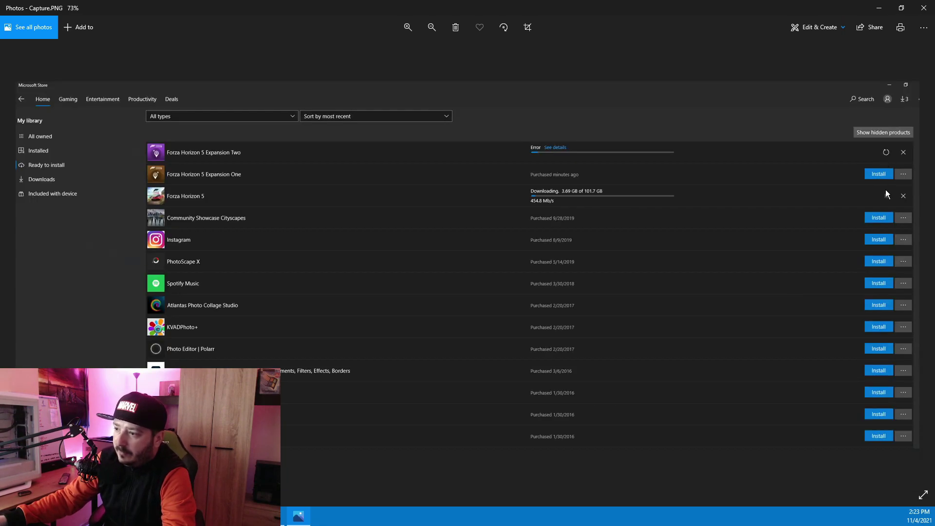
{"action": "scroll", "coordinate": [580, 205], "scroll_direction": "up", "scroll_amount": 2}
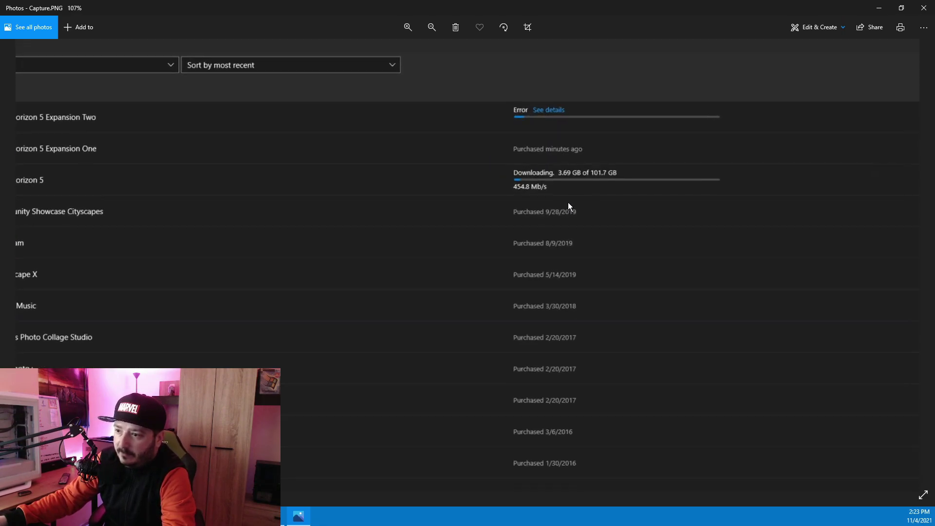
{"action": "scroll", "coordinate": [568, 203], "scroll_direction": "up", "scroll_amount": 2}
{"action": "scroll", "coordinate": [572, 190], "scroll_direction": "down", "scroll_amount": 4}
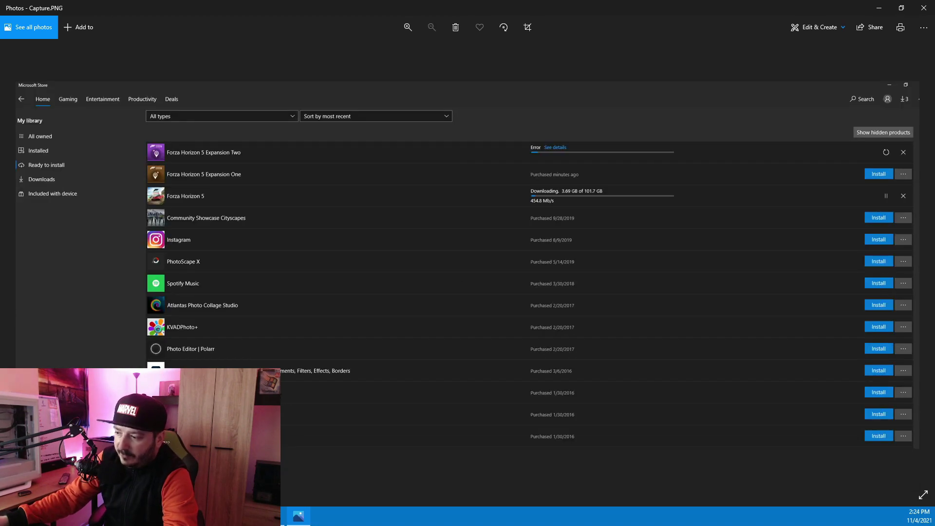